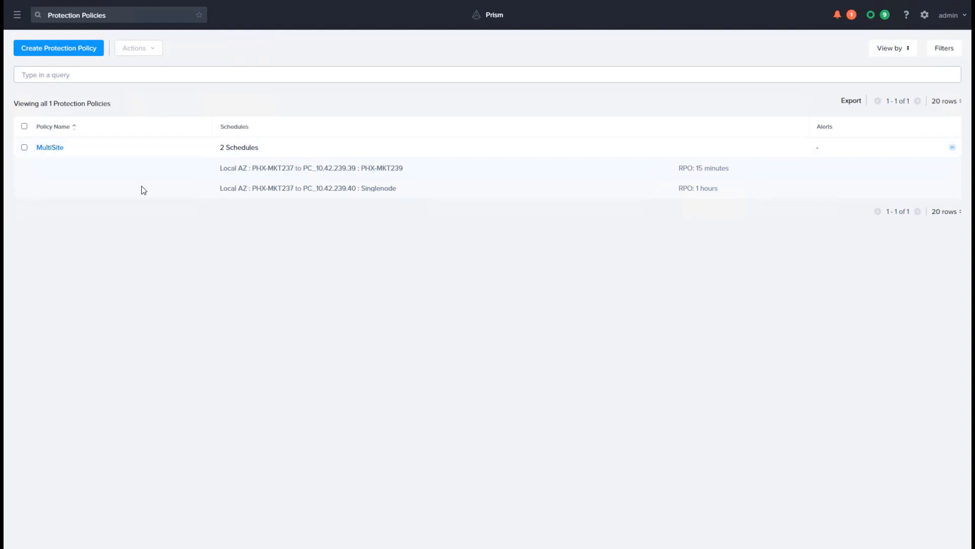
Start a protection policy named Multi and save cluster PHX-MKT237 in Local AZ as its primary location.
{"action": "left_click", "coordinate": [70, 49]}
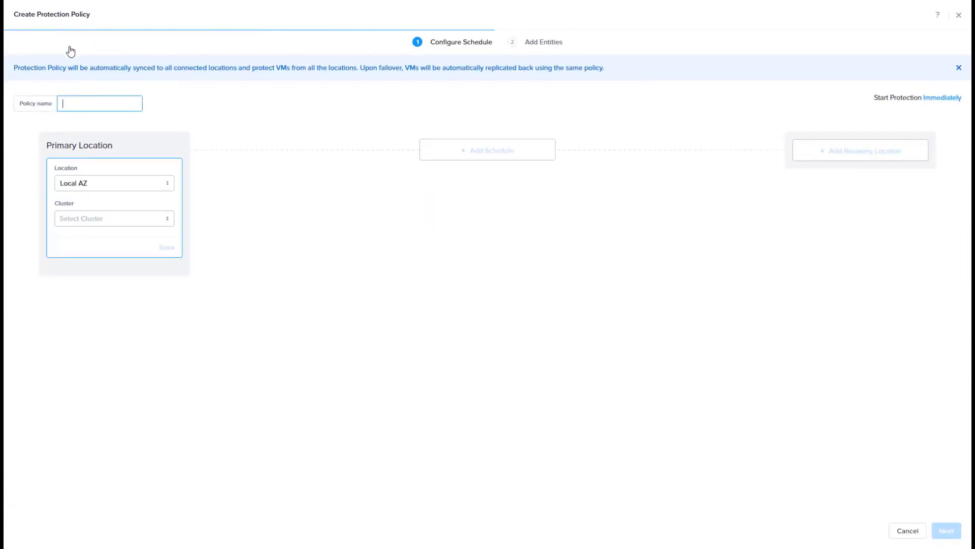
{"action": "left_click", "coordinate": [78, 102]}
{"action": "type", "text": "Multi"}
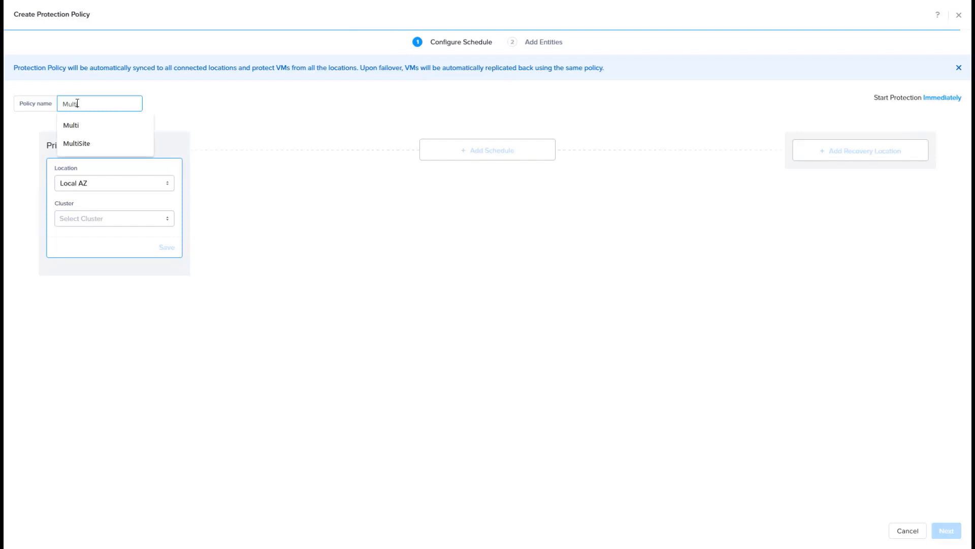
{"action": "left_click", "coordinate": [79, 307]}
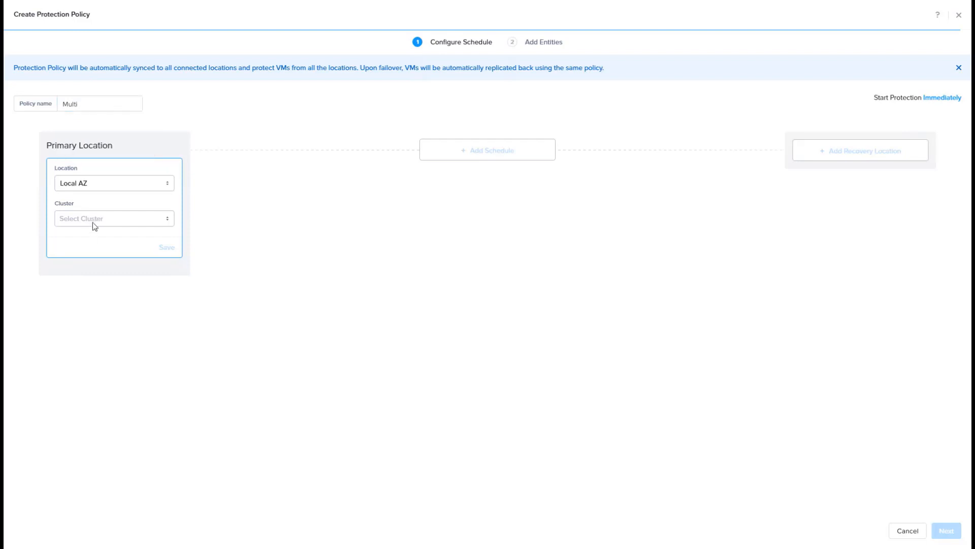
{"action": "left_click", "coordinate": [95, 217]}
{"action": "left_click", "coordinate": [89, 234]}
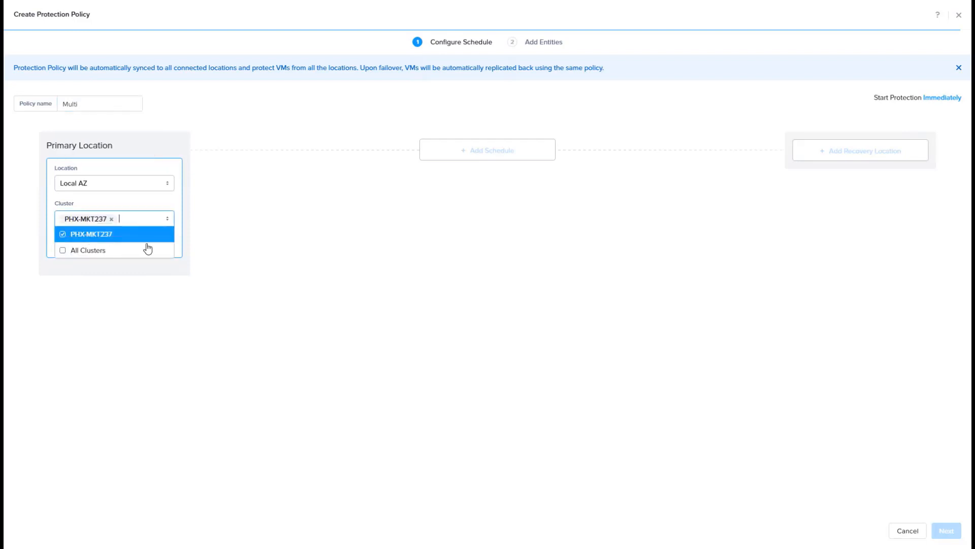
{"action": "left_click", "coordinate": [178, 249]}
{"action": "left_click", "coordinate": [170, 247]}
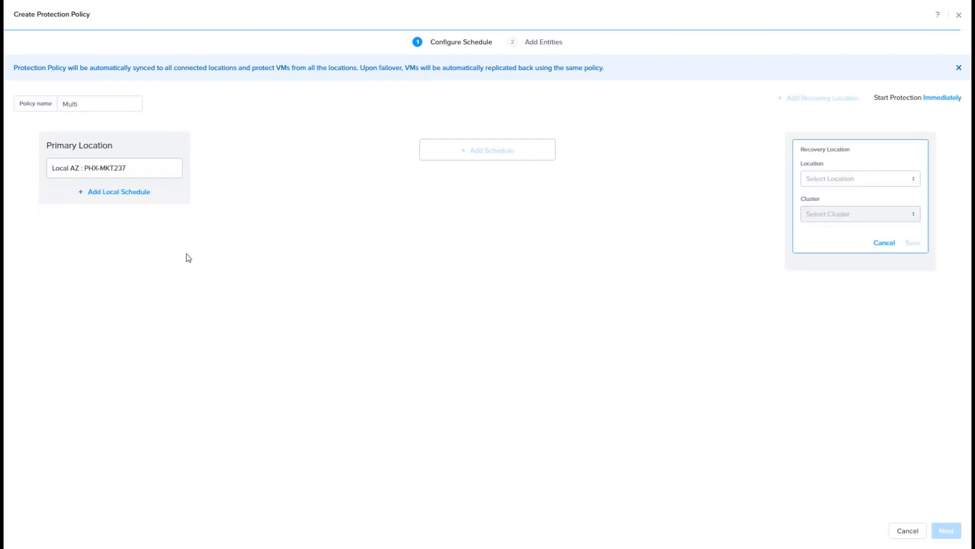
Set the policy's recovery location to PC_10.42.239.39 with cluster PHX-MKT239 and save it.
{"action": "left_click", "coordinate": [874, 184]}
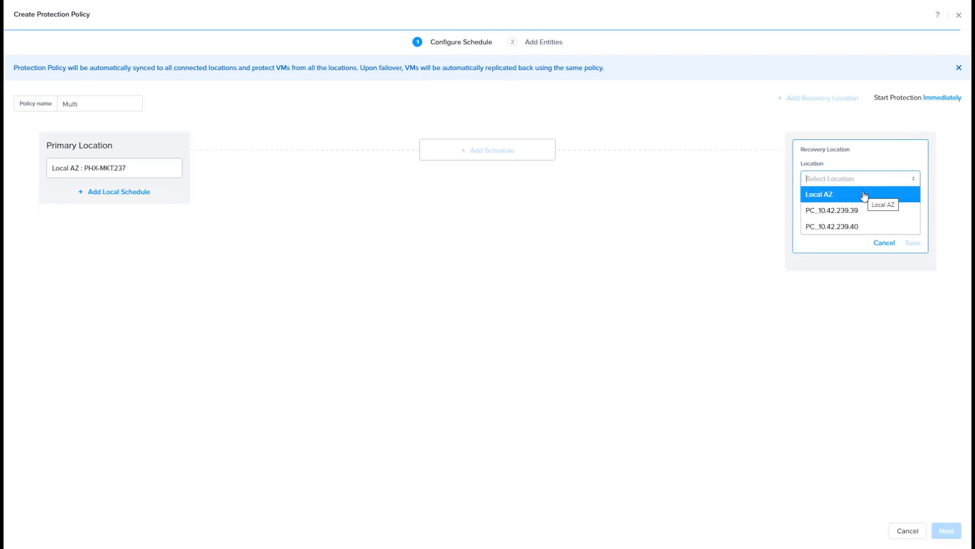
{"action": "left_click", "coordinate": [860, 210]}
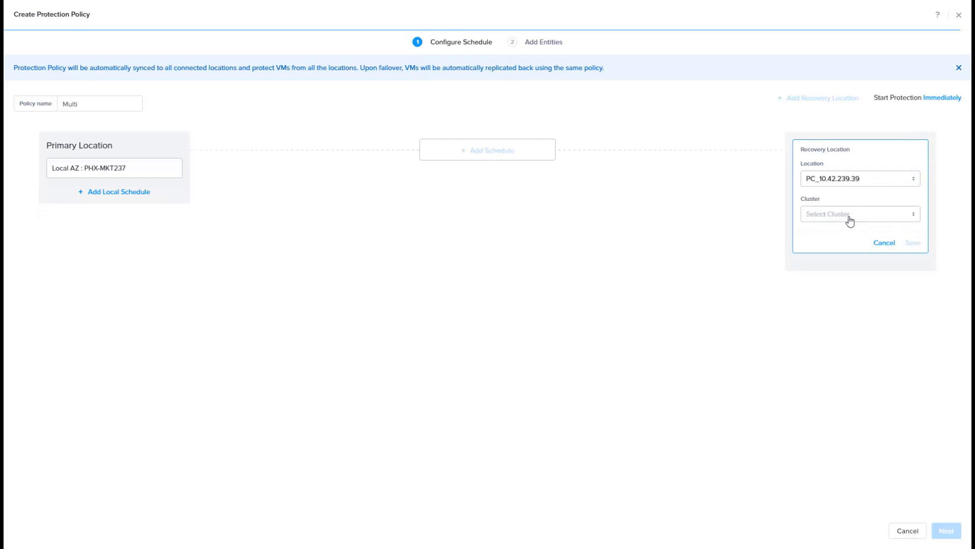
{"action": "left_click", "coordinate": [849, 217]}
{"action": "left_click", "coordinate": [825, 232]}
{"action": "left_click", "coordinate": [913, 244]}
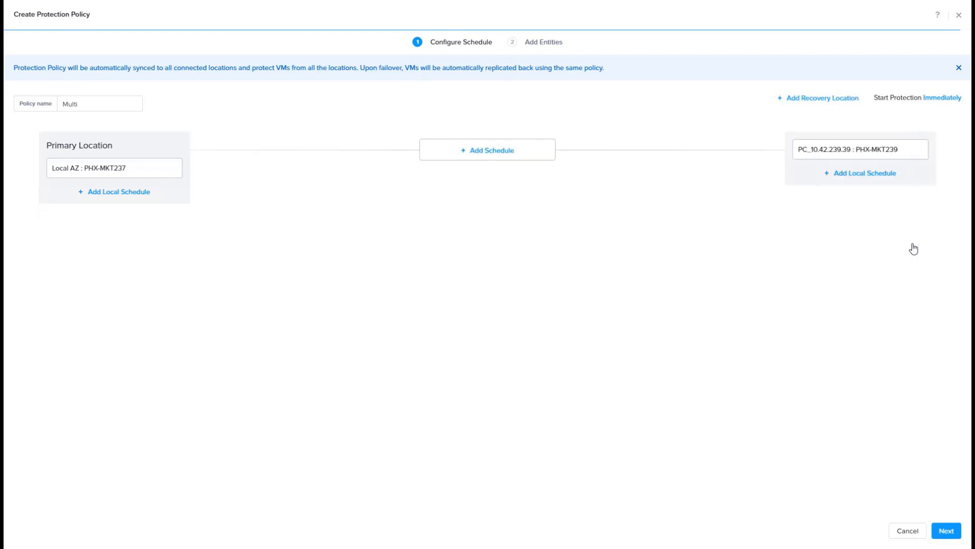
Add the default hourly asynchronous schedule between the primary and recovery locations, and discard the new policy after starting a second recovery location.
{"action": "left_click", "coordinate": [485, 152]}
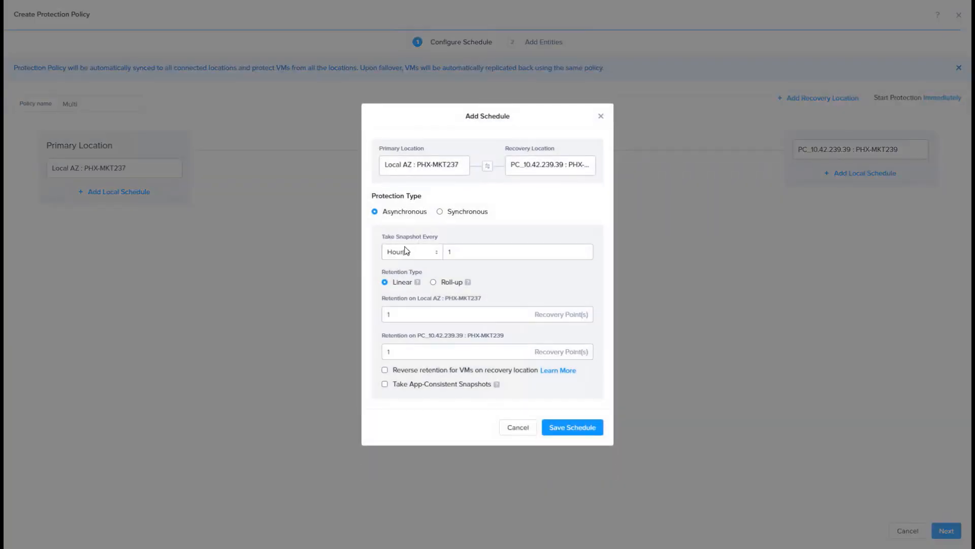
{"action": "left_click", "coordinate": [564, 432]}
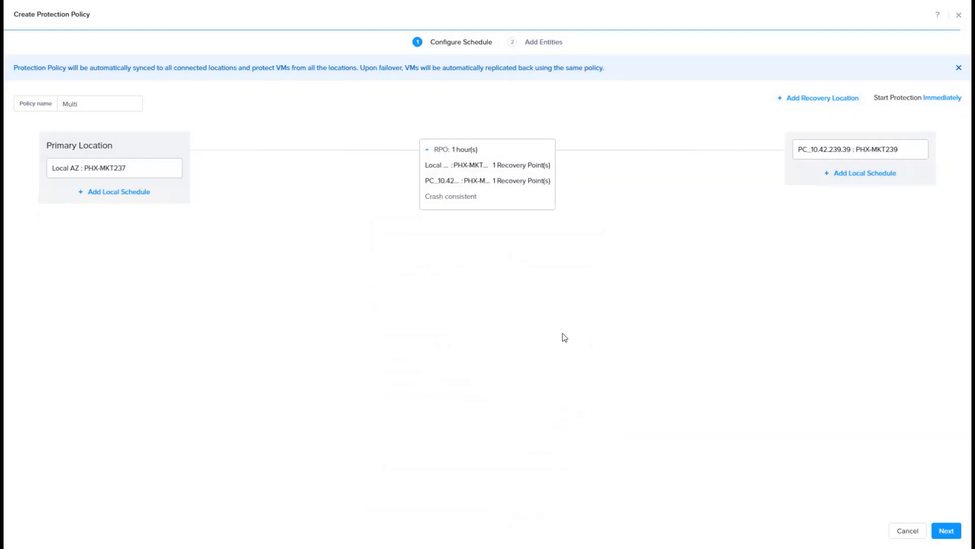
{"action": "left_click", "coordinate": [800, 100]}
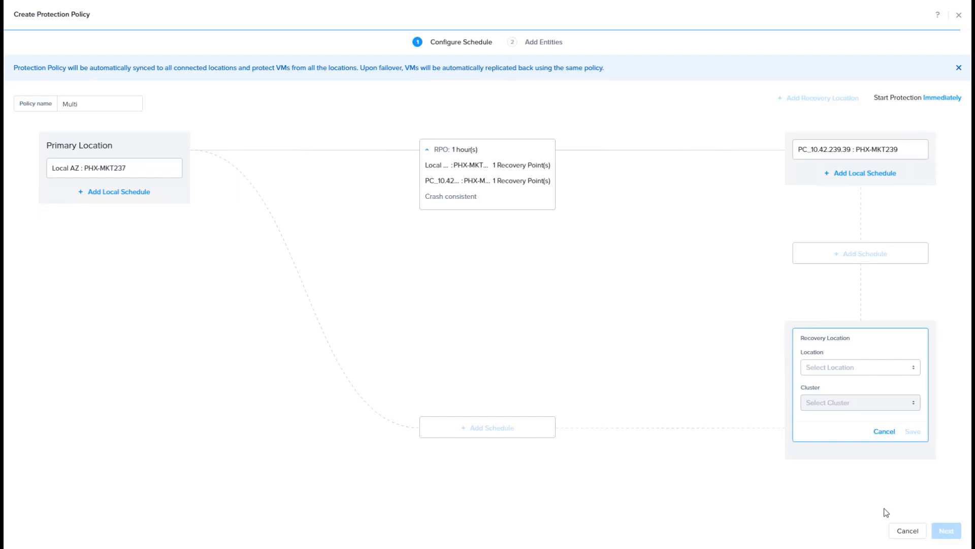
{"action": "left_click", "coordinate": [959, 16]}
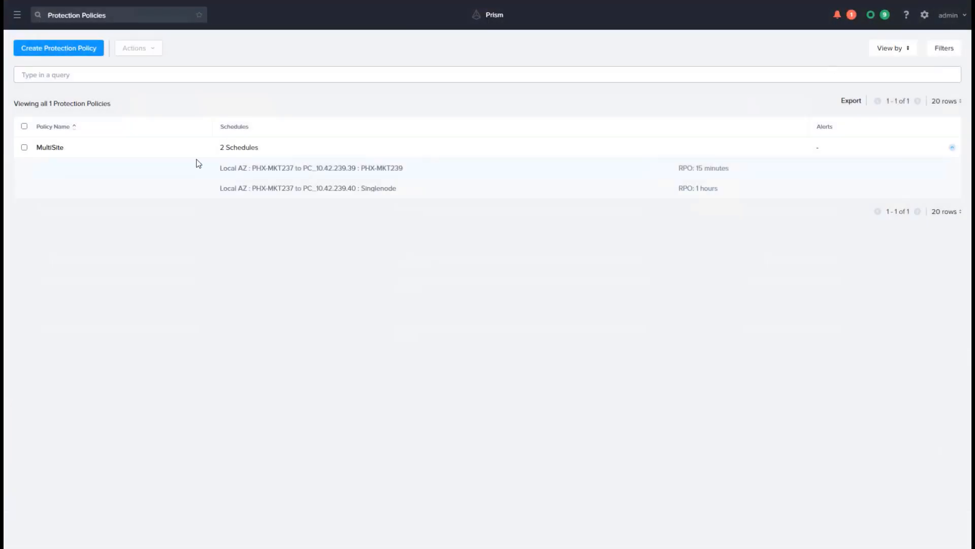
Review the MultiSite policy's locations and its schedule settings for recovery cluster PHX-MKT239, and close it without changes.
{"action": "left_click", "coordinate": [25, 147]}
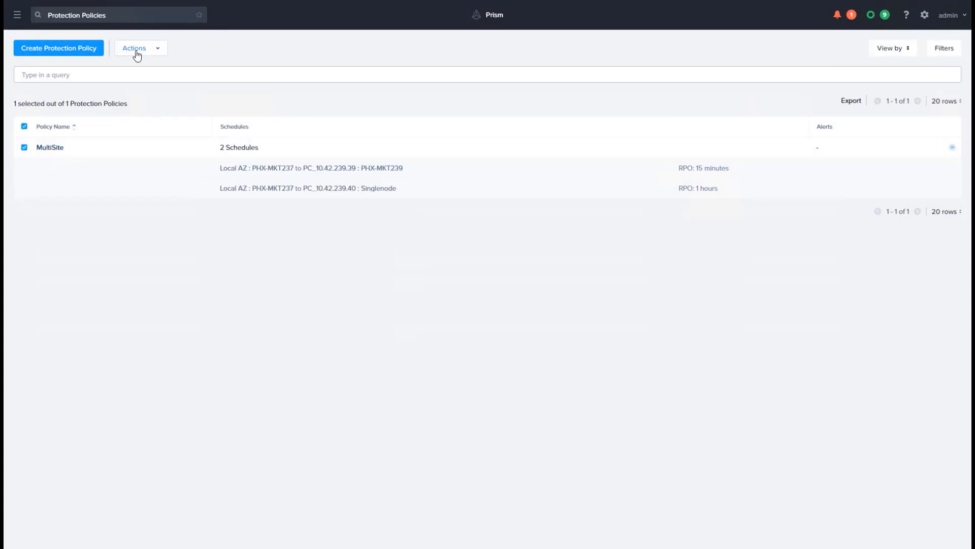
{"action": "left_click", "coordinate": [155, 48]}
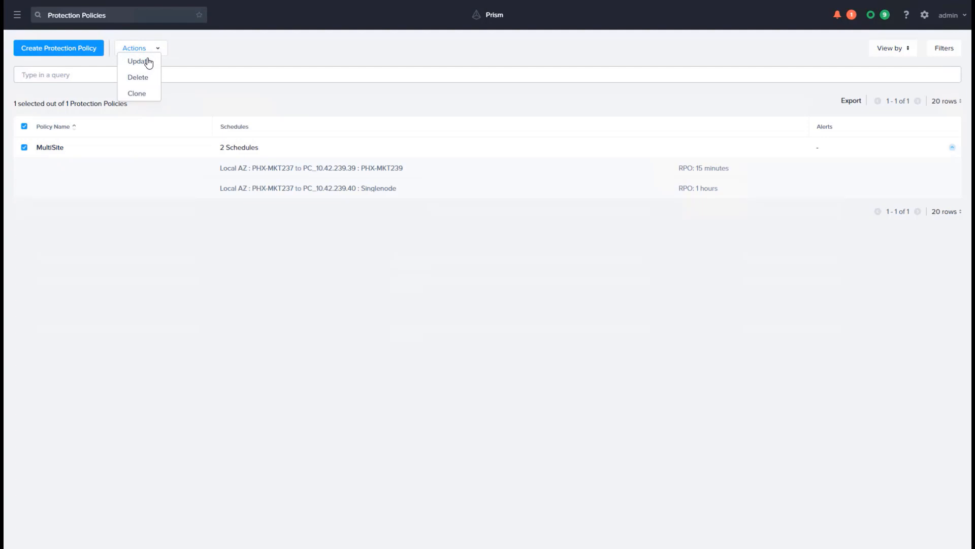
{"action": "left_click", "coordinate": [148, 63]}
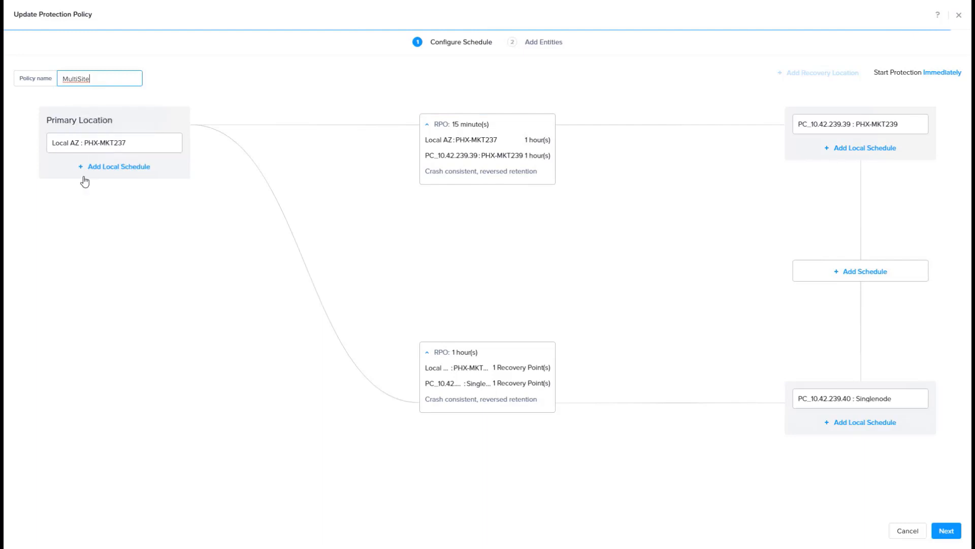
{"action": "mouse_move", "coordinate": [84, 147]}
{"action": "mouse_move", "coordinate": [844, 408]}
{"action": "mouse_move", "coordinate": [539, 193]}
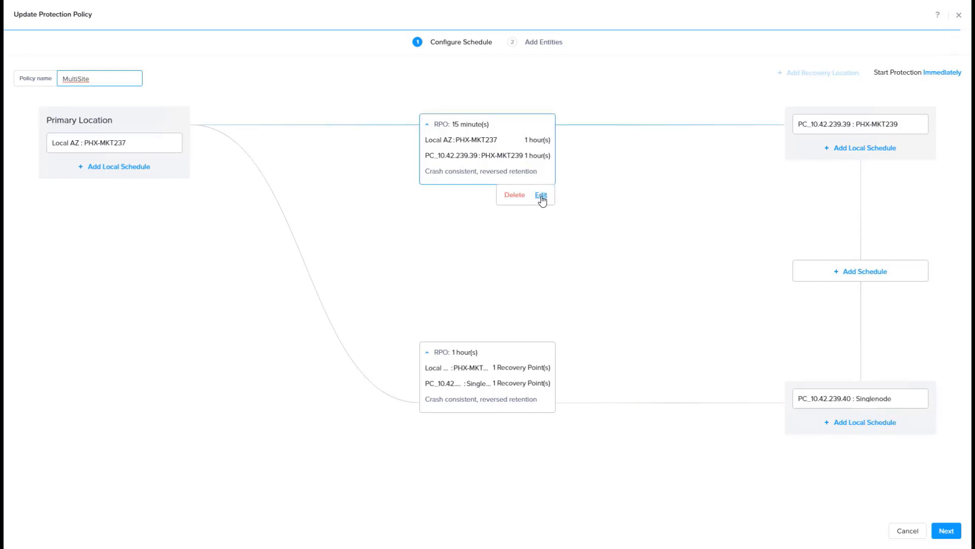
{"action": "left_click", "coordinate": [540, 196]}
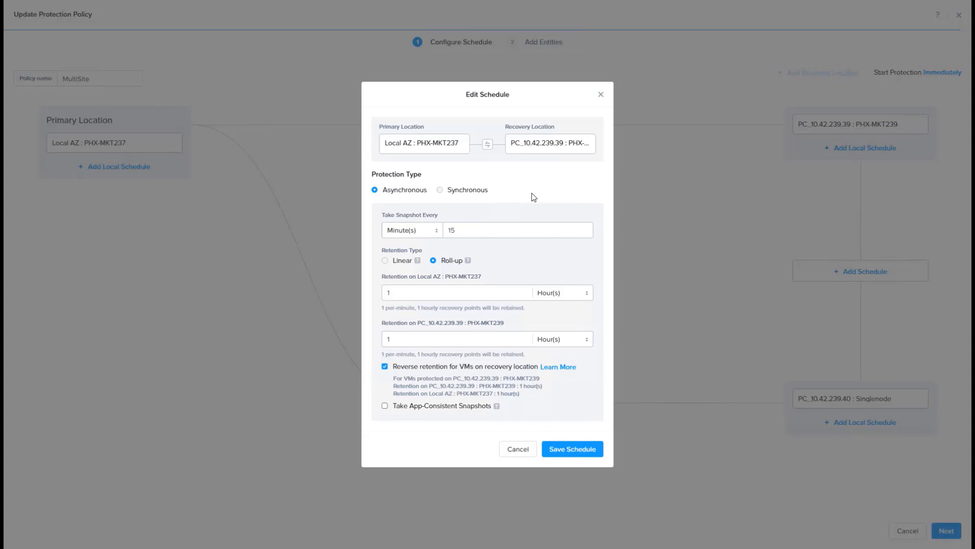
{"action": "left_click", "coordinate": [518, 449]}
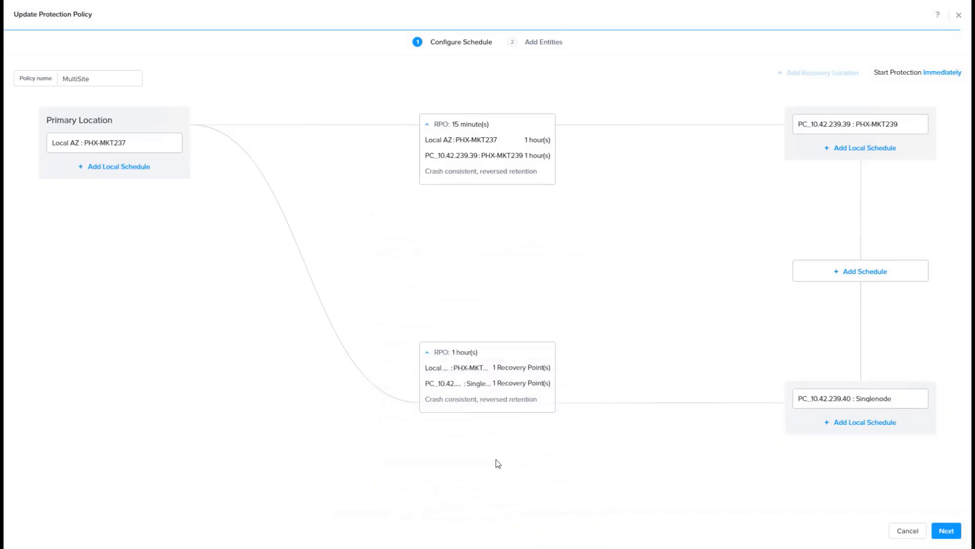
{"action": "left_click", "coordinate": [959, 19]}
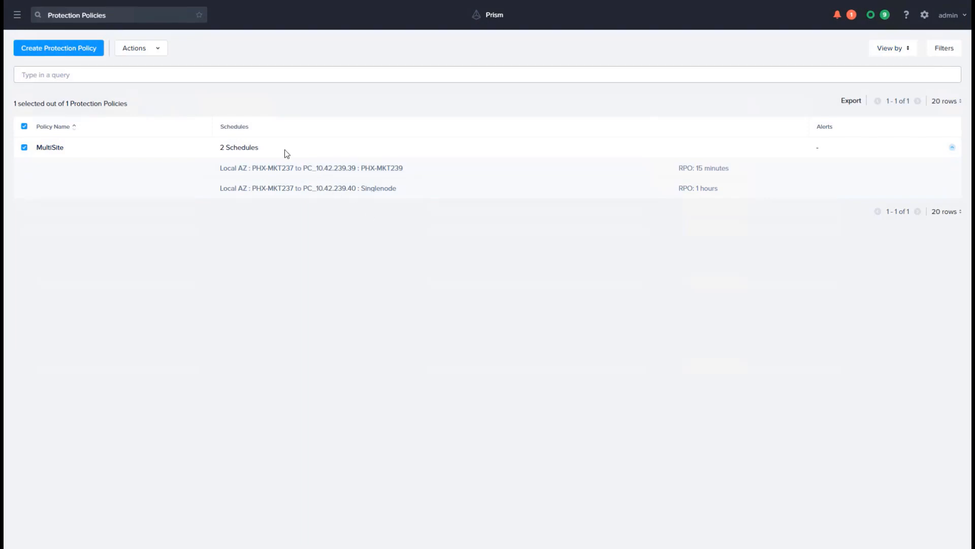
From the VMs list, launch the Windows 10 VM's console to check its desktop, and close the console.
{"action": "left_click", "coordinate": [18, 15]}
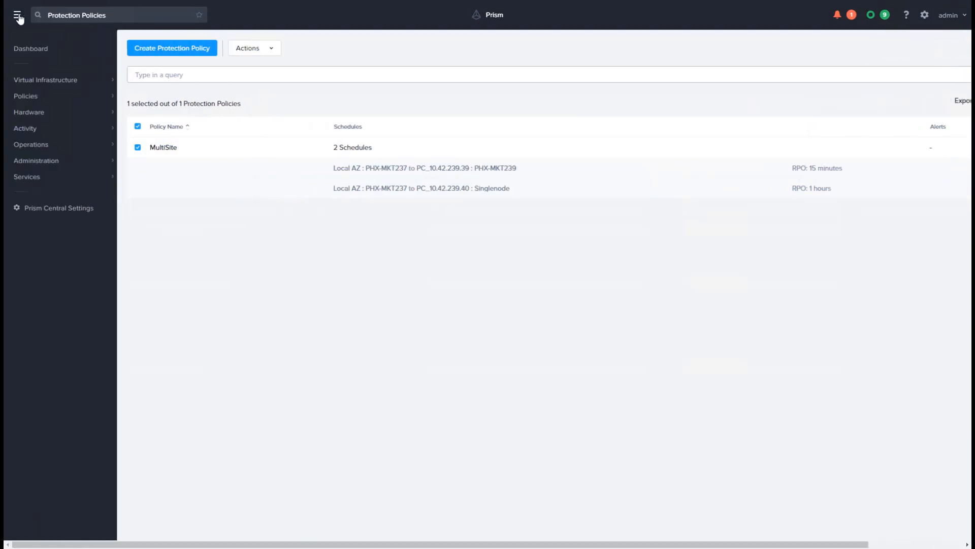
{"action": "mouse_move", "coordinate": [46, 80]}
{"action": "left_click", "coordinate": [141, 79]}
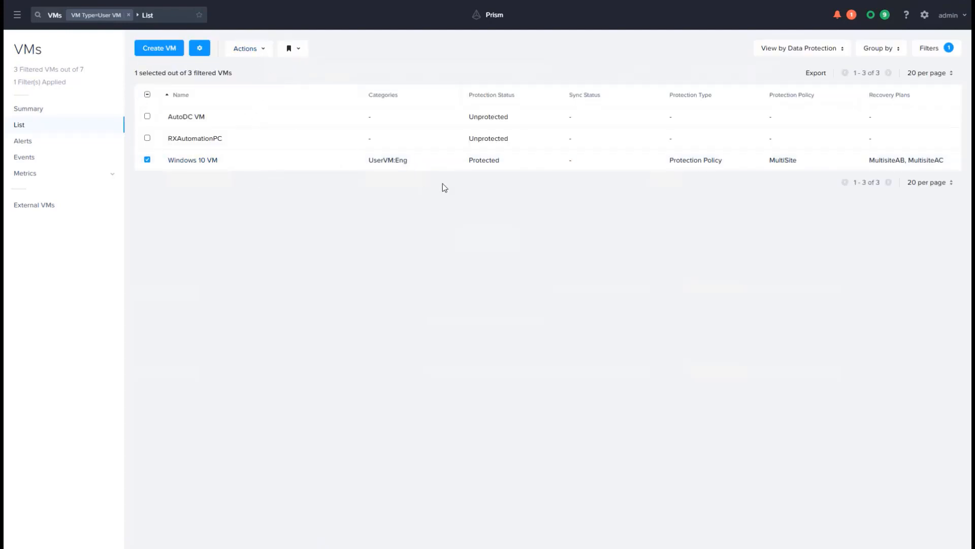
{"action": "left_click", "coordinate": [264, 48]}
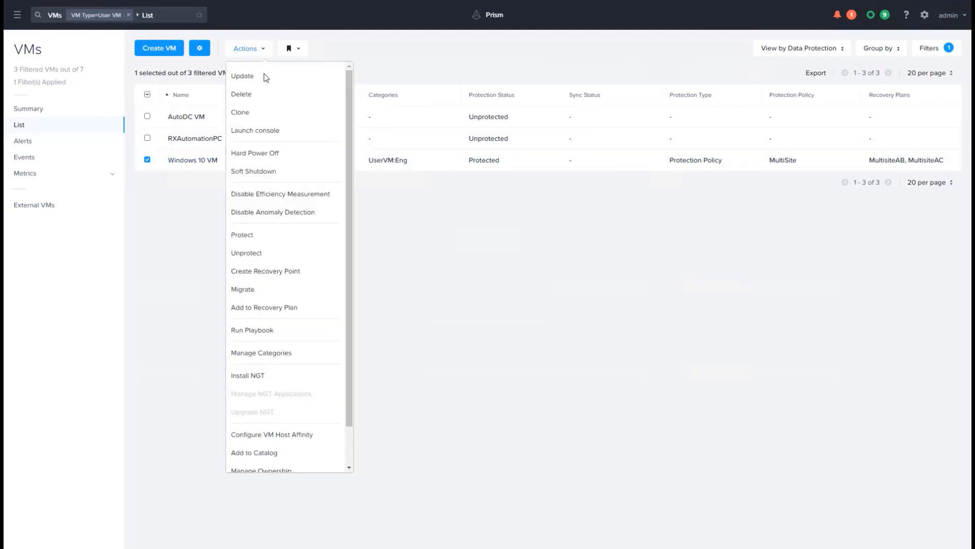
{"action": "left_click", "coordinate": [256, 131]}
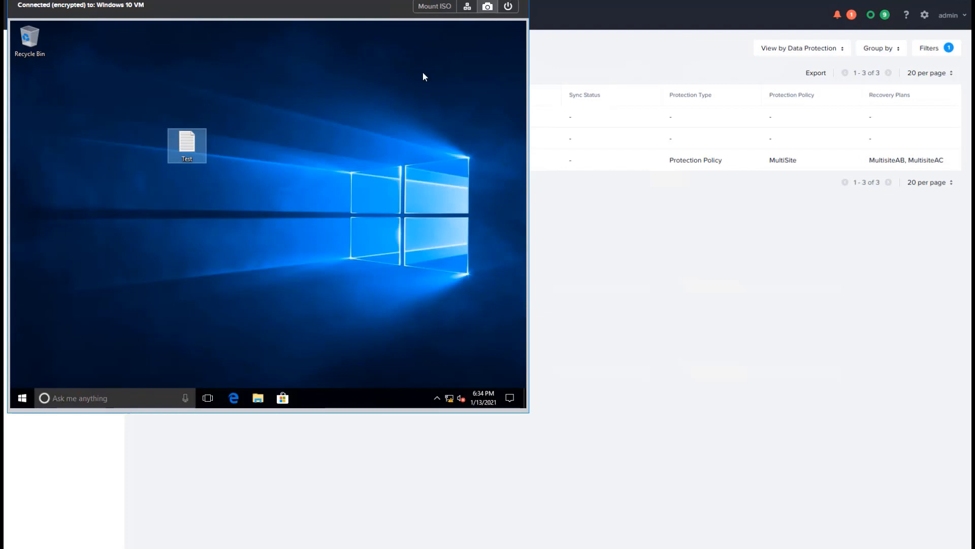
{"action": "left_click", "coordinate": [518, 1]}
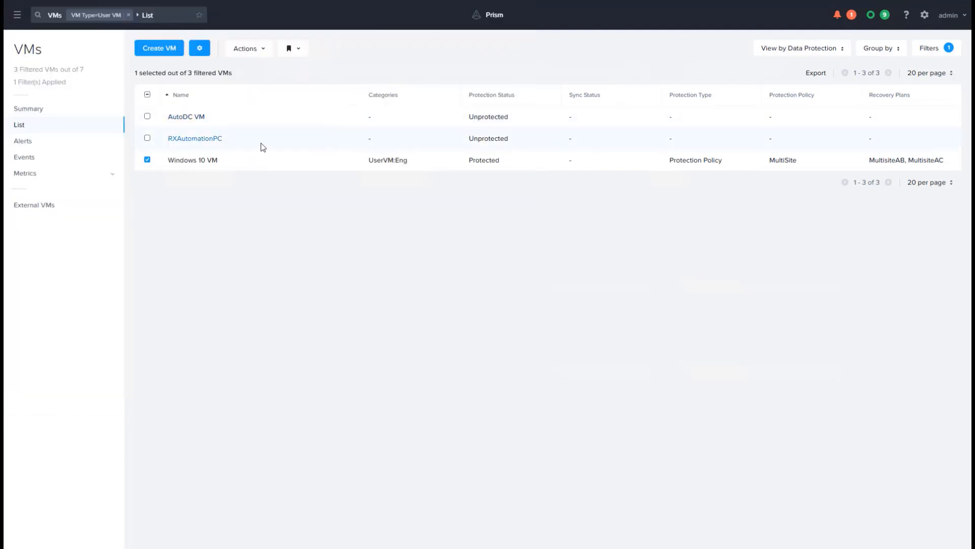
Go to the Recovery Plans list and open the details of the MultisiteAB plan.
{"action": "left_click", "coordinate": [20, 17]}
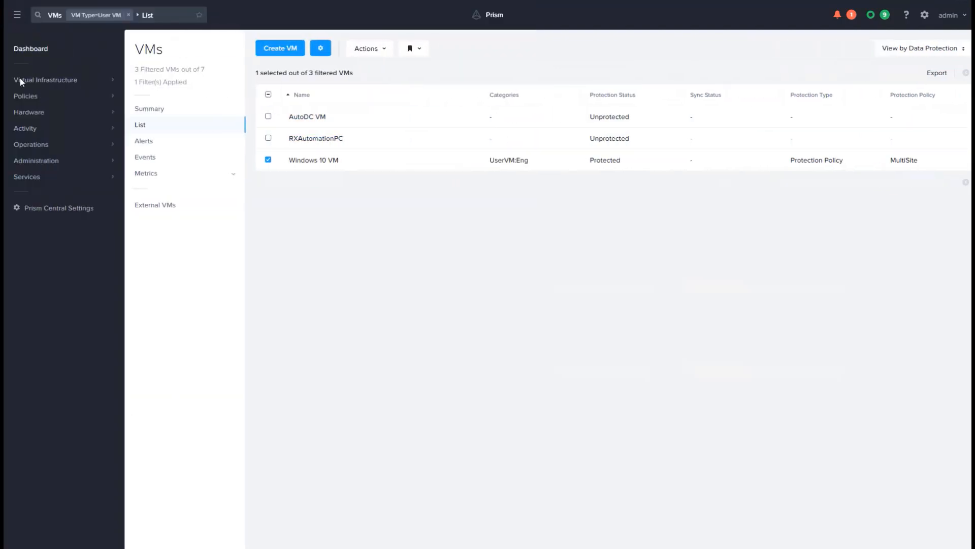
{"action": "mouse_move", "coordinate": [23, 94]}
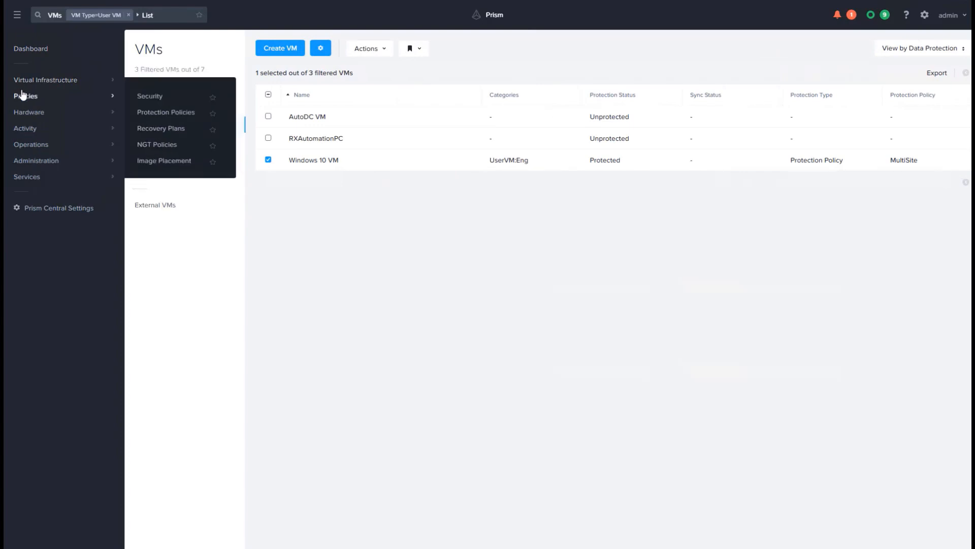
{"action": "left_click", "coordinate": [161, 129]}
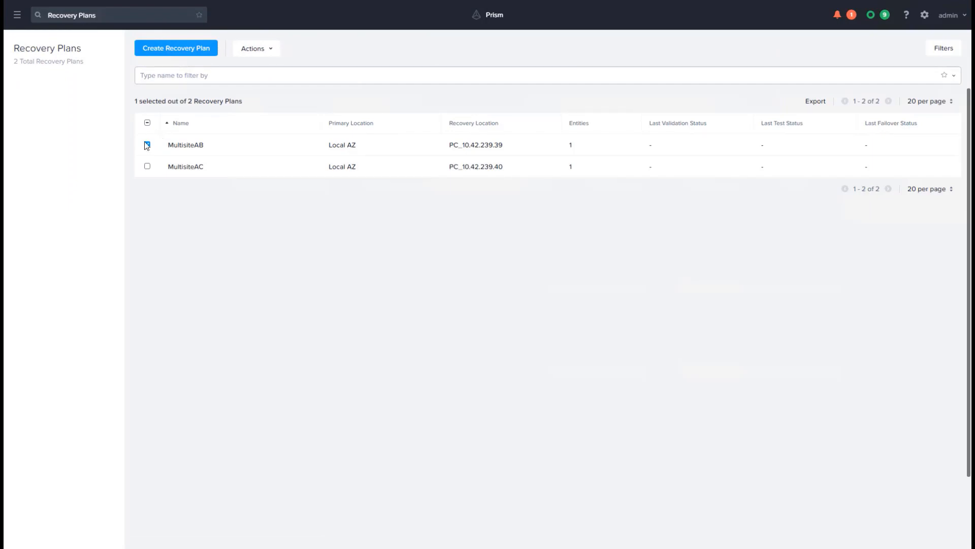
{"action": "left_click", "coordinate": [147, 144]}
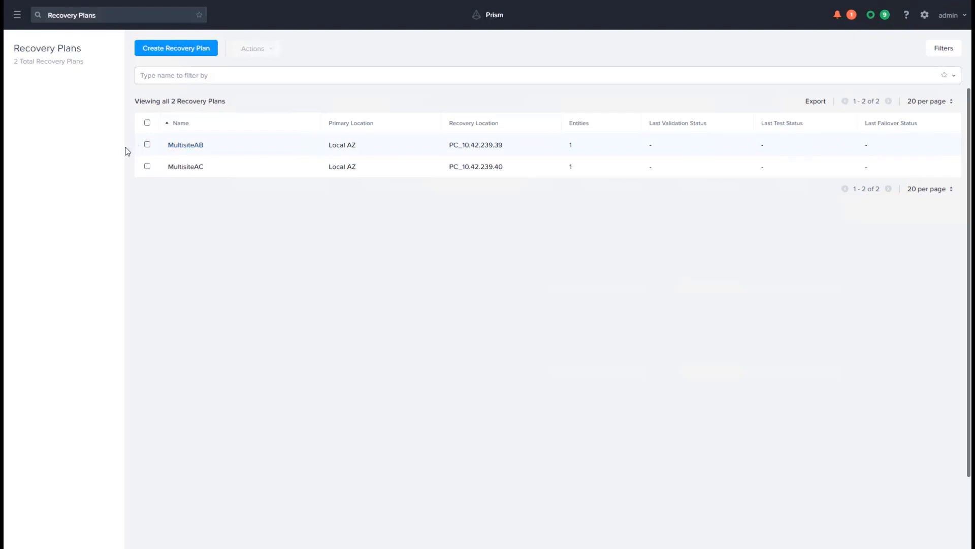
{"action": "left_click", "coordinate": [184, 146]}
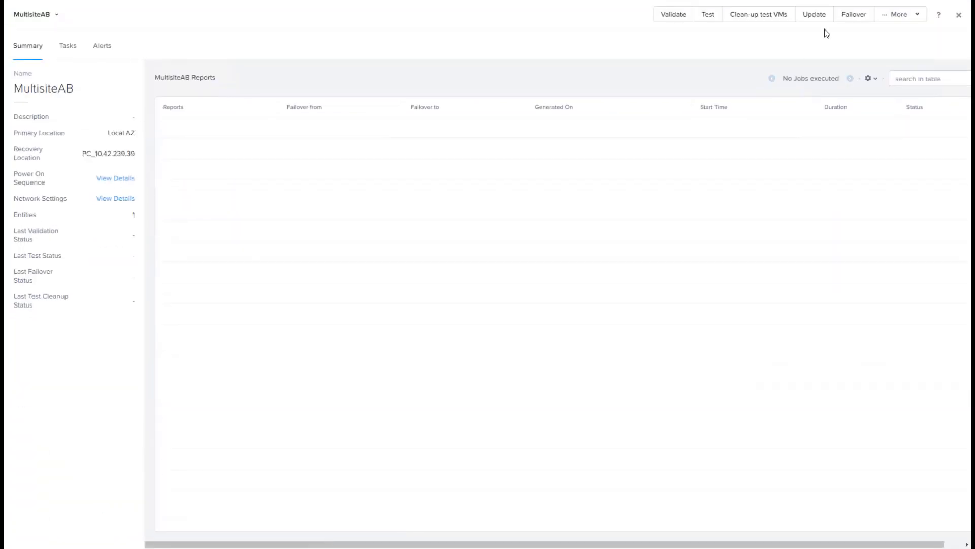
Review MultisiteAB's general, power-on sequence and network settings in update mode, submit them unchanged and close the plan.
{"action": "left_click", "coordinate": [817, 16]}
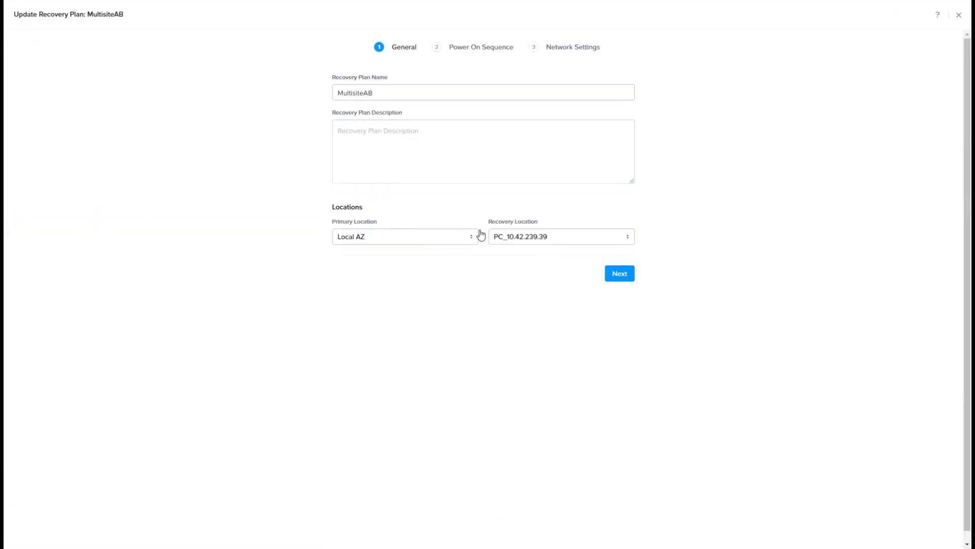
{"action": "left_click", "coordinate": [624, 276]}
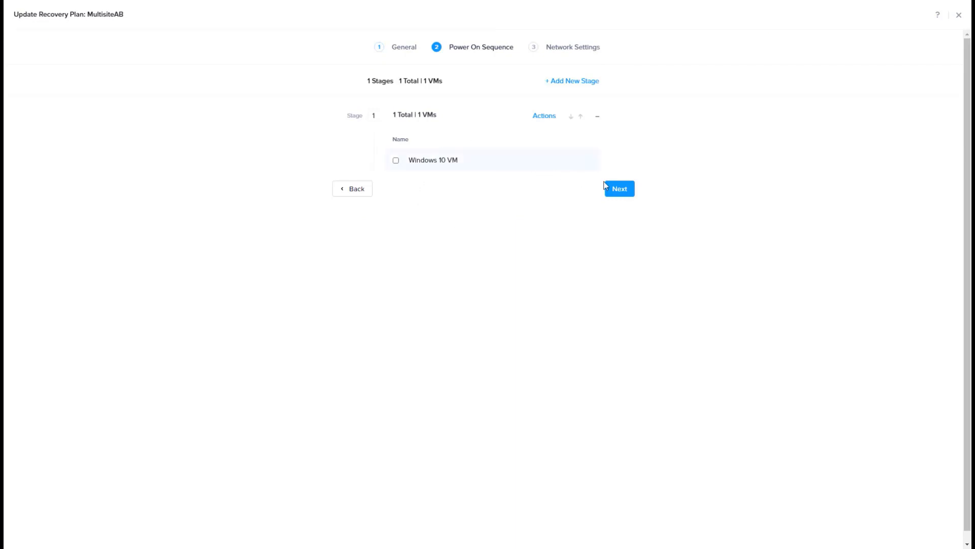
{"action": "left_click", "coordinate": [624, 191]}
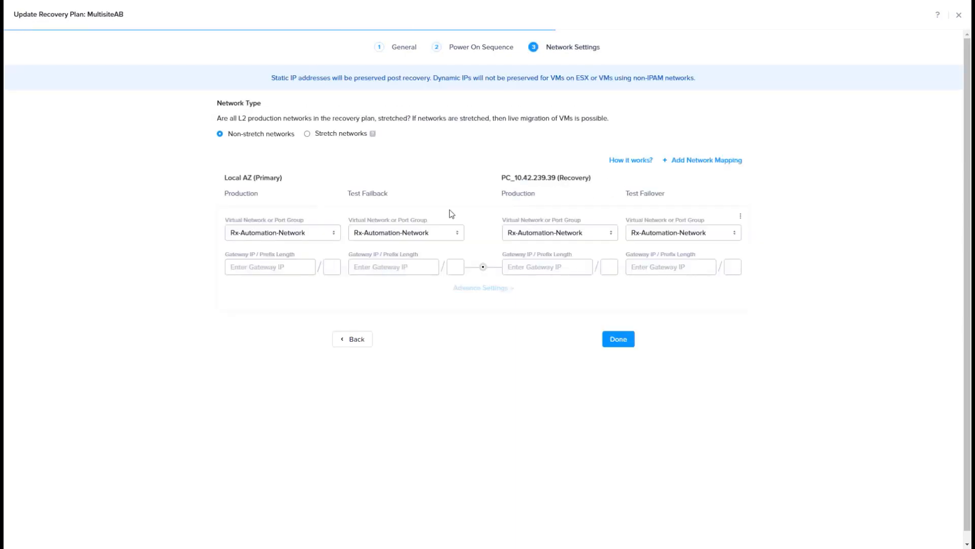
{"action": "left_click", "coordinate": [628, 343]}
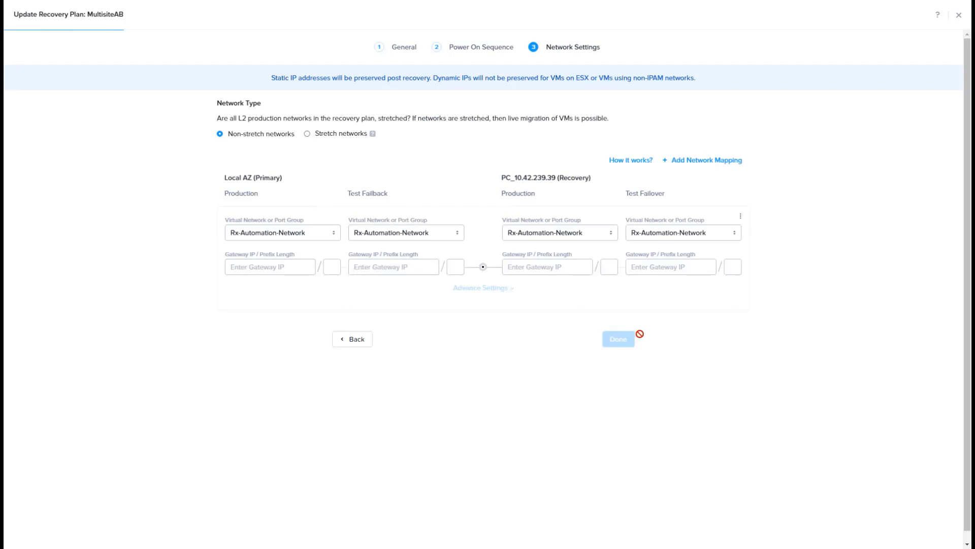
{"action": "left_click", "coordinate": [959, 16]}
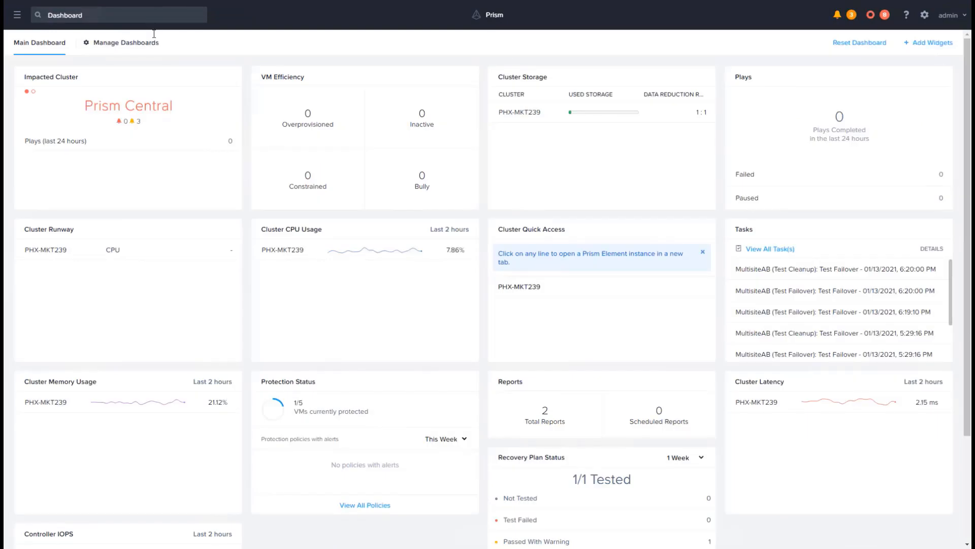
Run a test failover of the MultisiteAB recovery plan from PC_10.42.237.39 to Local AZ, executing it anyway after validation, and check its status in the plan's details.
{"action": "left_click", "coordinate": [17, 17]}
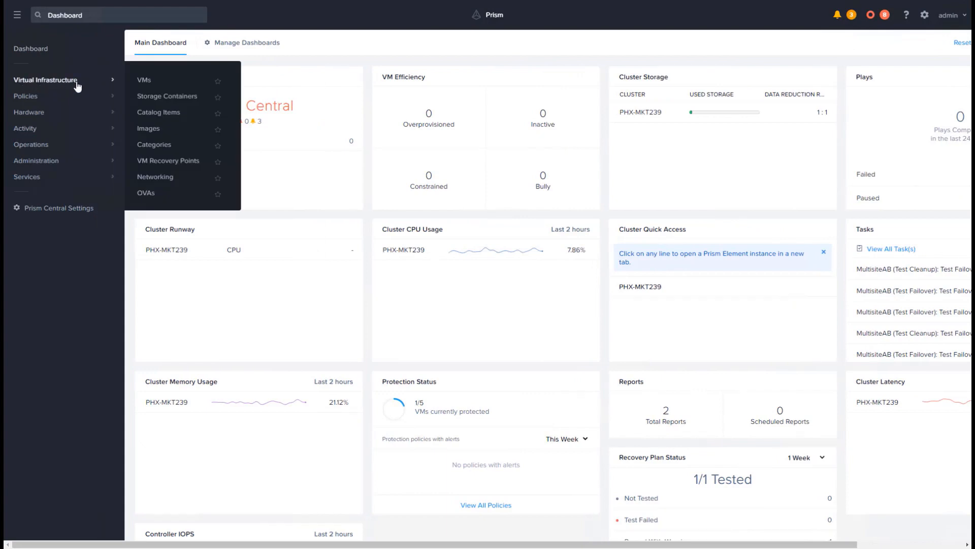
{"action": "mouse_move", "coordinate": [113, 92]}
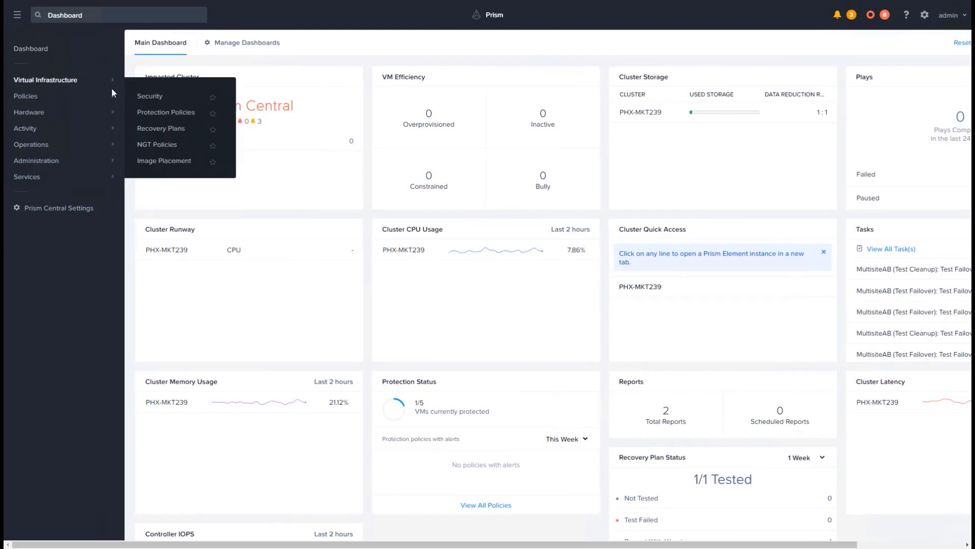
{"action": "left_click", "coordinate": [162, 131]}
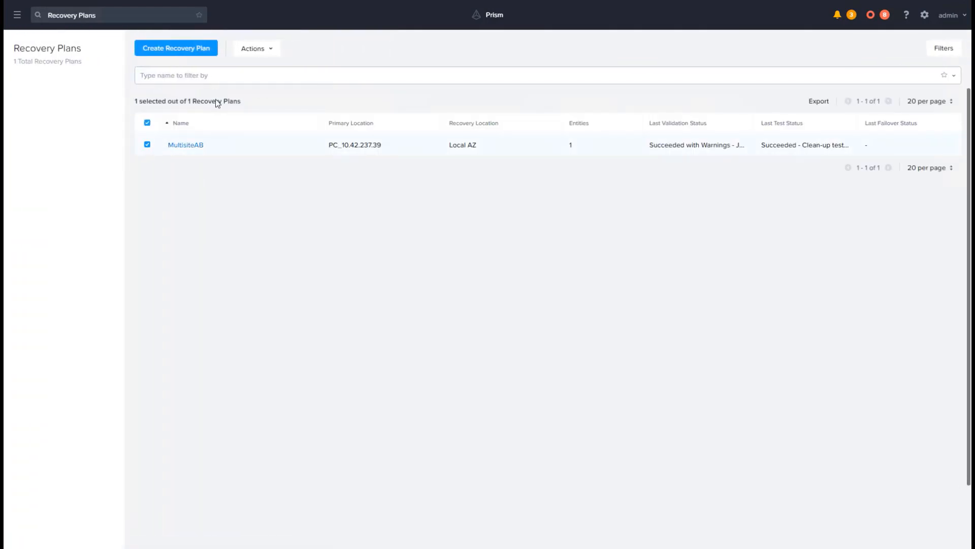
{"action": "left_click", "coordinate": [272, 47]}
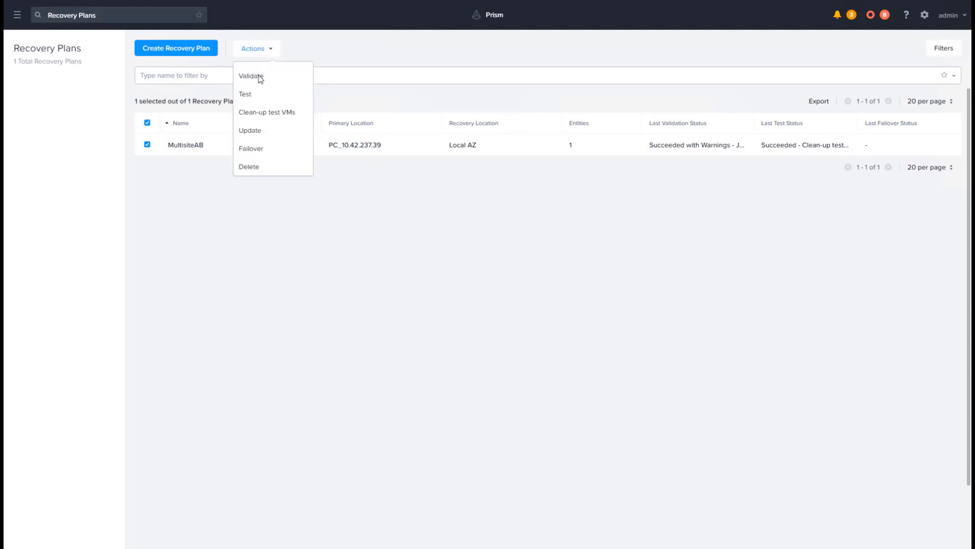
{"action": "left_click", "coordinate": [248, 100]}
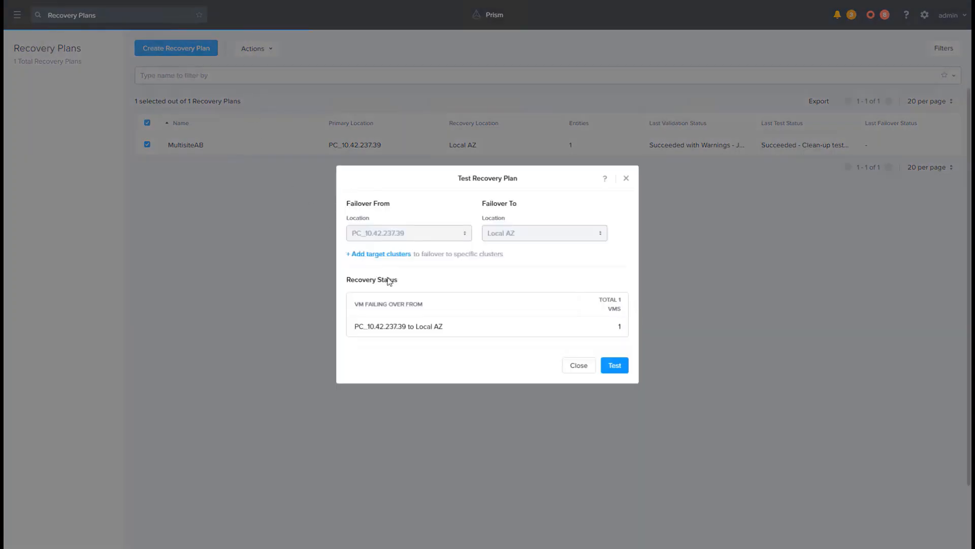
{"action": "left_click", "coordinate": [614, 366]}
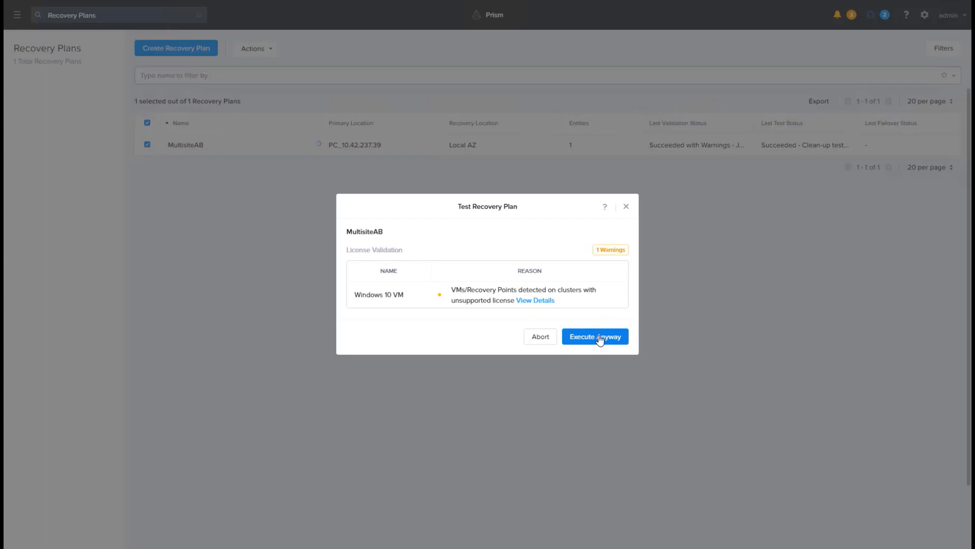
{"action": "left_click", "coordinate": [600, 337]}
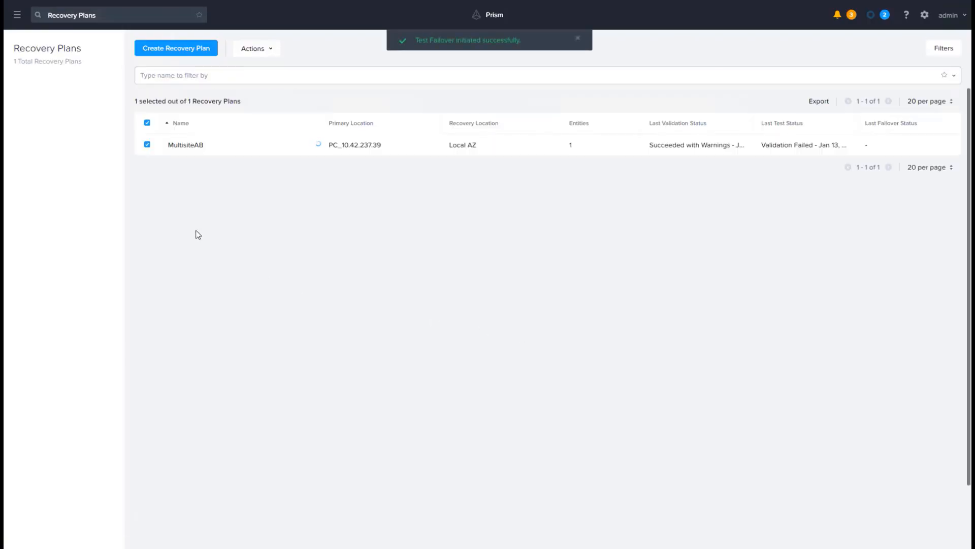
{"action": "left_click", "coordinate": [193, 148]}
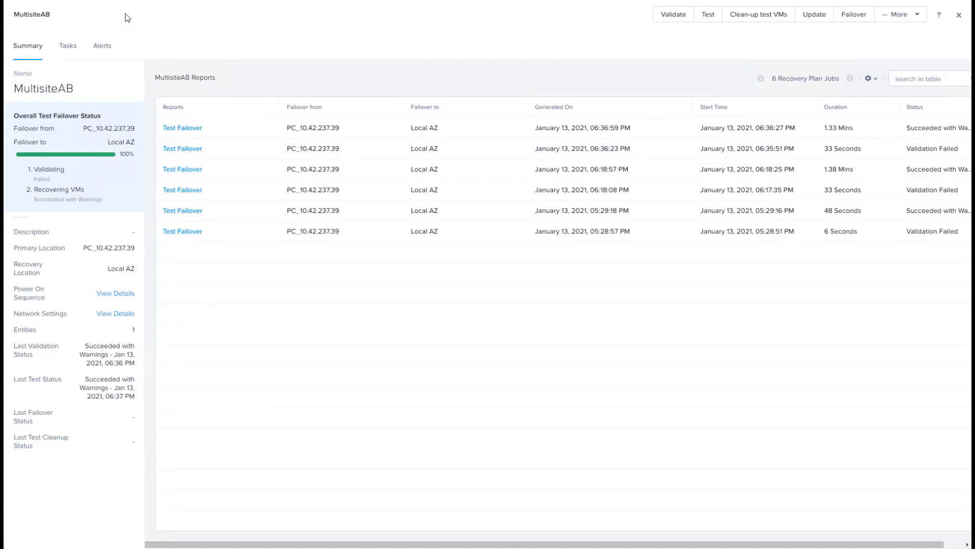
{"action": "left_click", "coordinate": [959, 16]}
From the VMs list, launch the console of Nutanix-Test-Windows 10 VM and open the Test file on its desktop.
{"action": "left_click", "coordinate": [16, 15]}
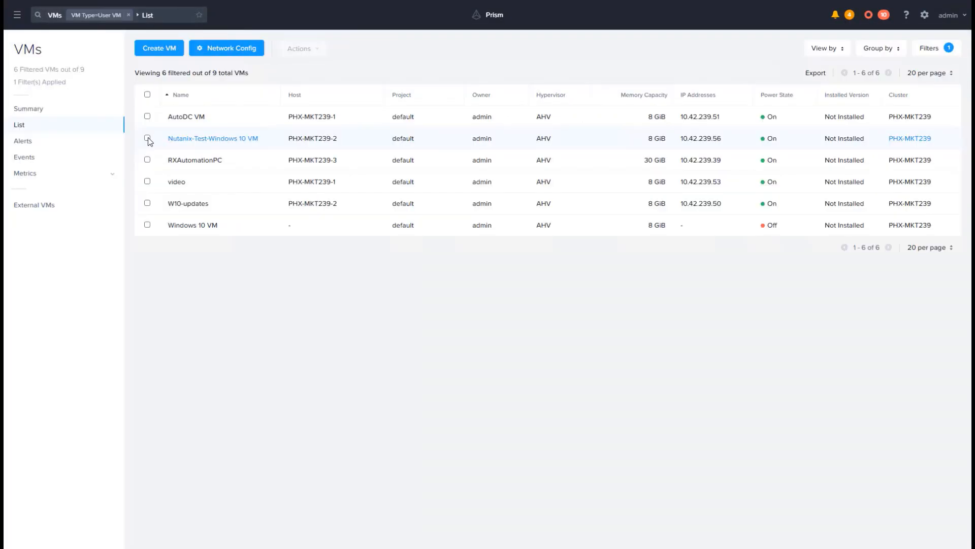
{"action": "left_click", "coordinate": [147, 138]}
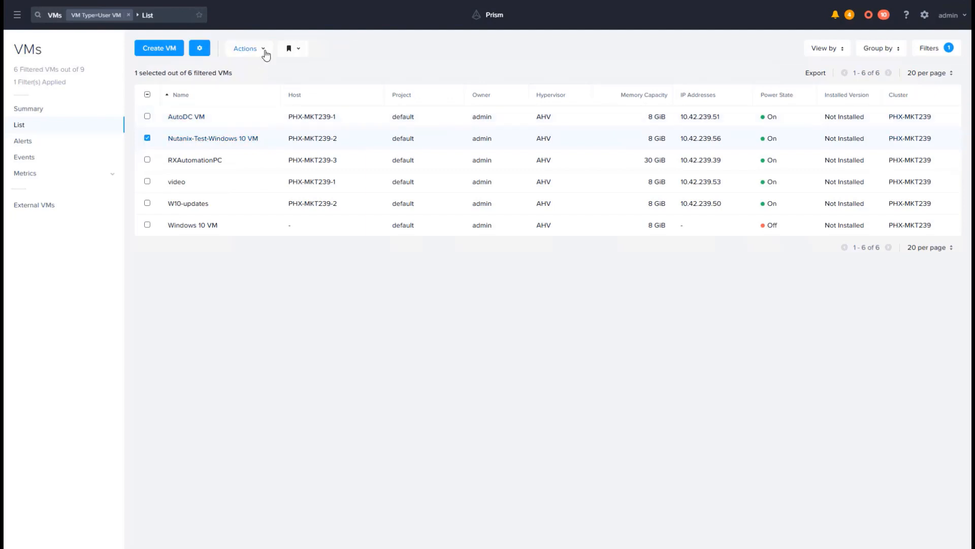
{"action": "left_click", "coordinate": [264, 52]}
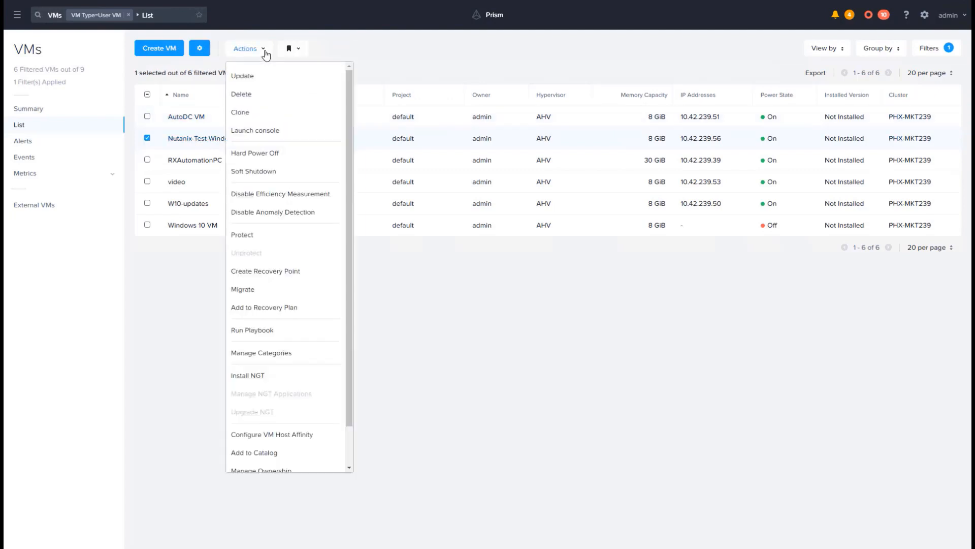
{"action": "left_click", "coordinate": [260, 131]}
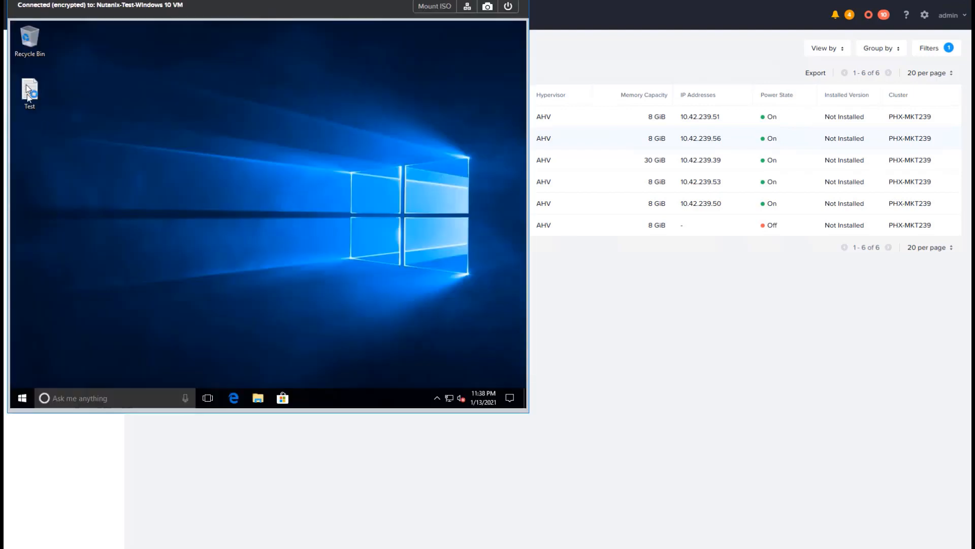
{"action": "double_click", "coordinate": [28, 93]}
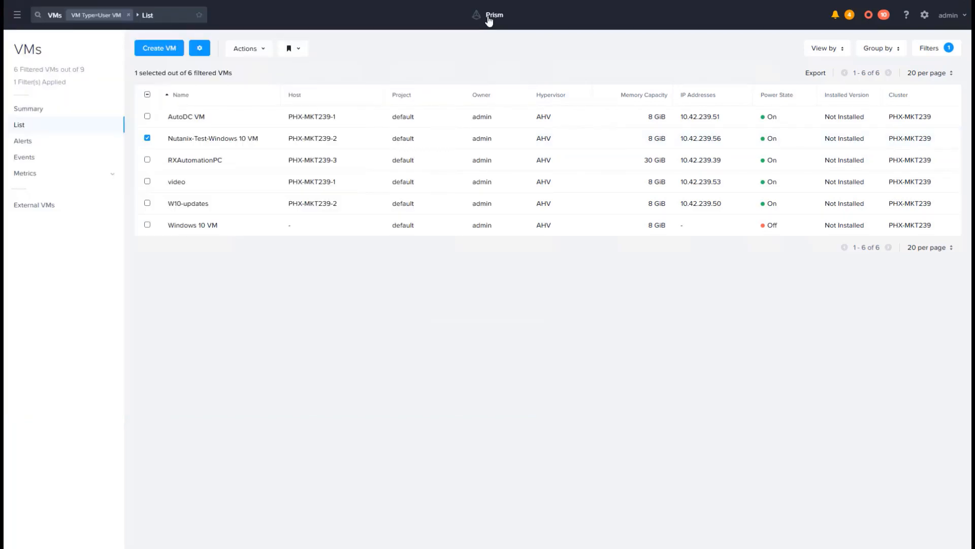
{"action": "left_click", "coordinate": [488, 19]}
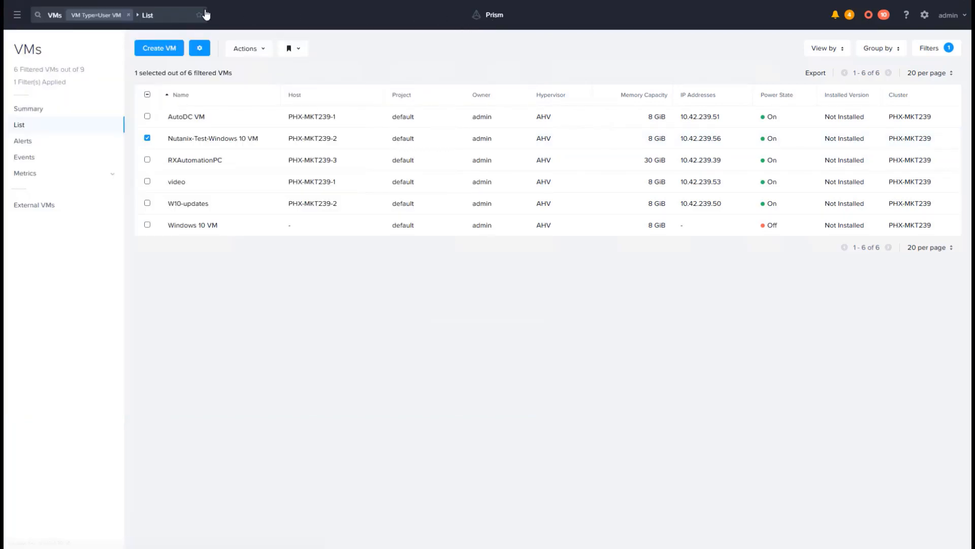